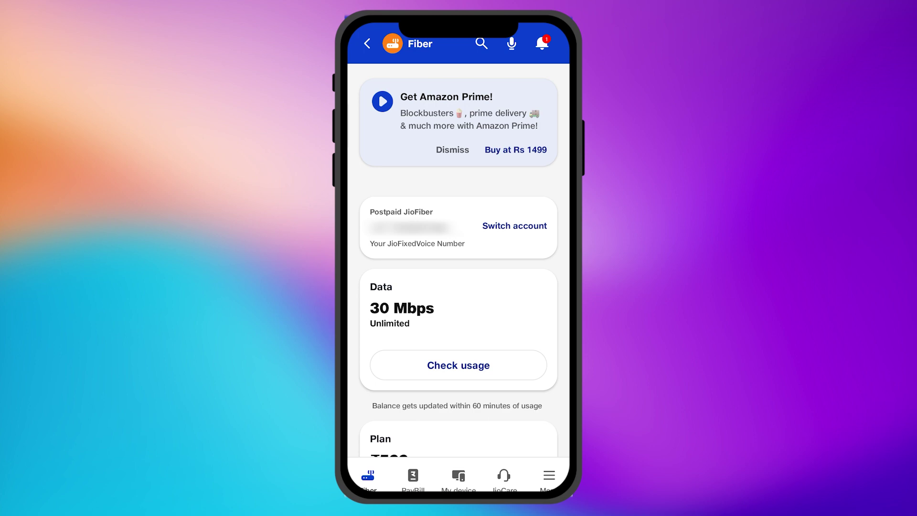
Open the JioFiber gateway's device page listing its 49 paired devices
left_click(458, 476)
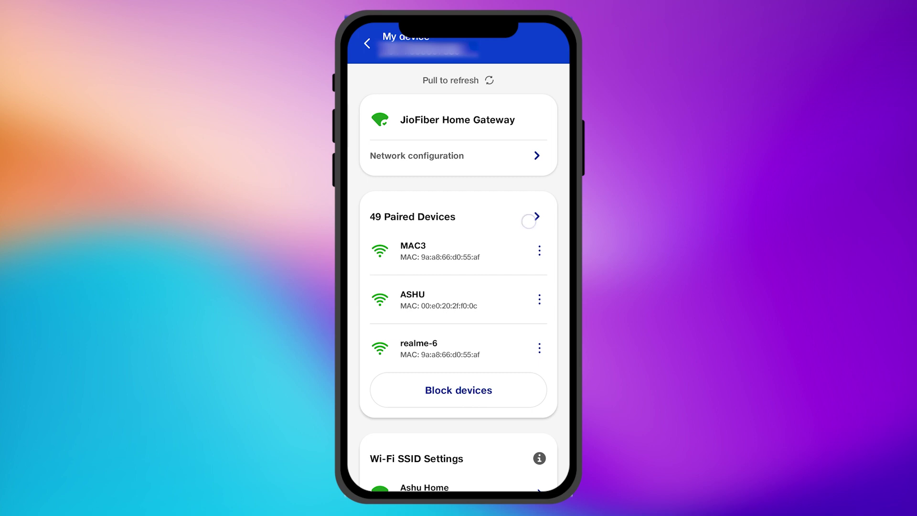
Open the full list of 49 paired devices, online and other paired
left_click(537, 217)
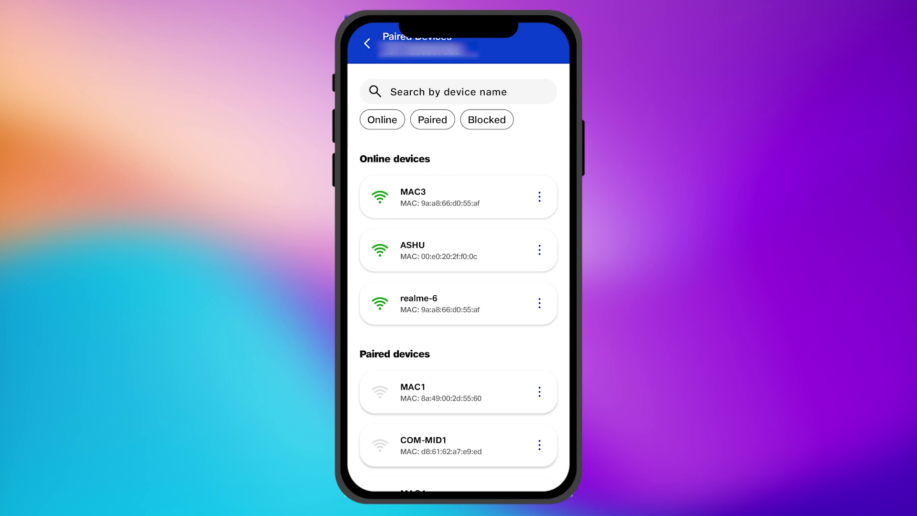
Show the options for online device ASHU: edit name or block
left_click(539, 250)
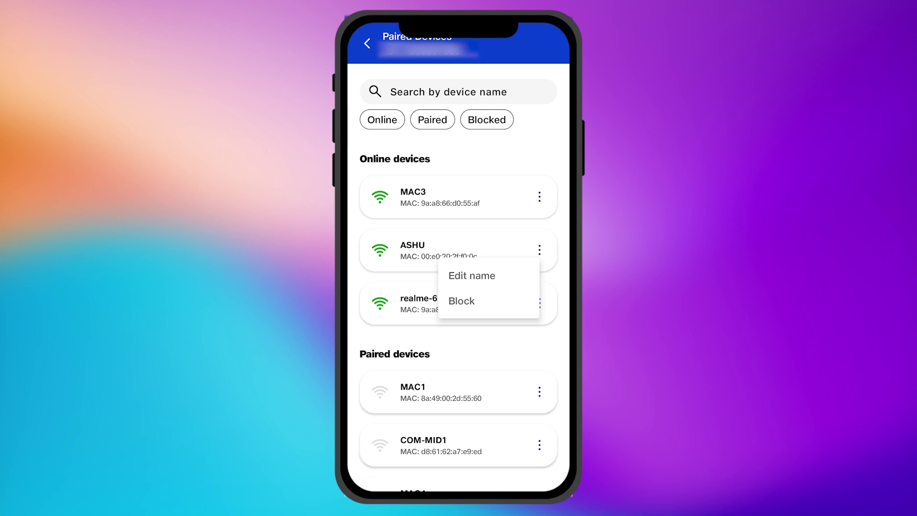
Dismiss ASHU's options and apply the Blocked filter, which shows no blocked devices
left_click(498, 382)
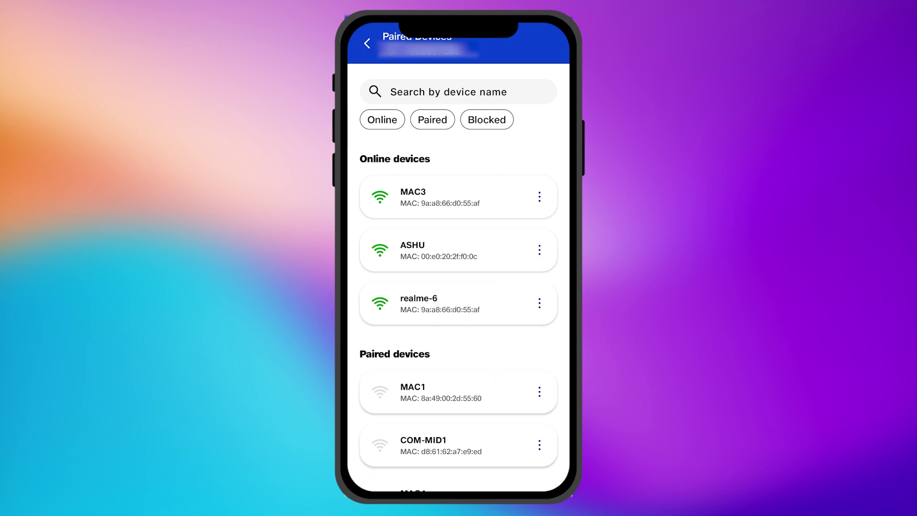
left_click(487, 120)
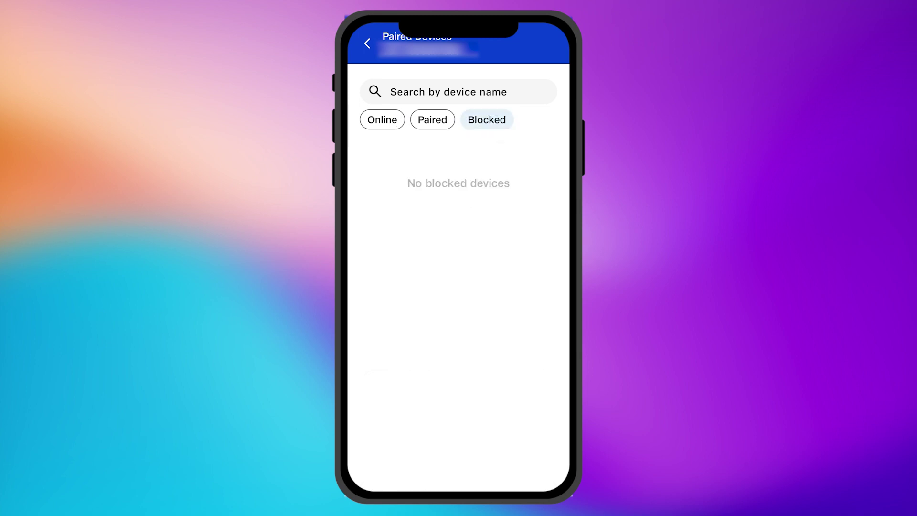